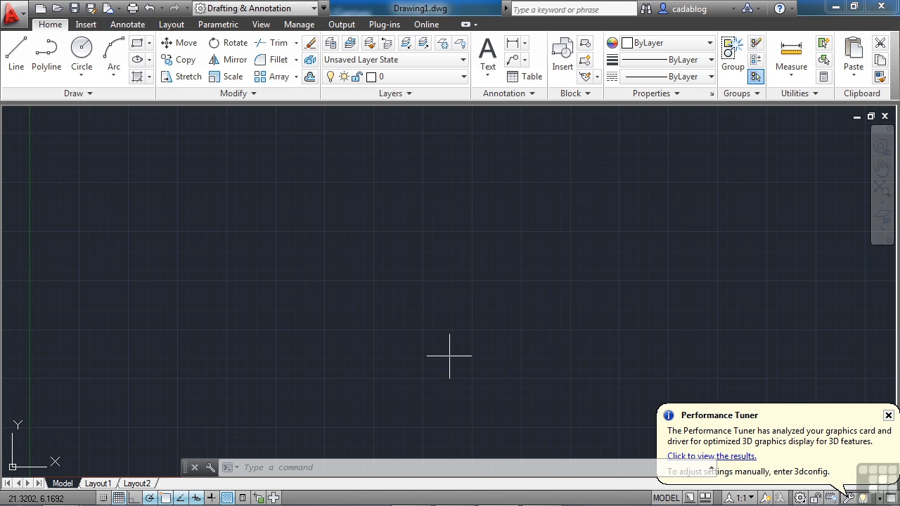
Locate the AutoCAD LT 2013 - English entry within Autodesk among the computer's installed programs.
mouse_move(29, 476)
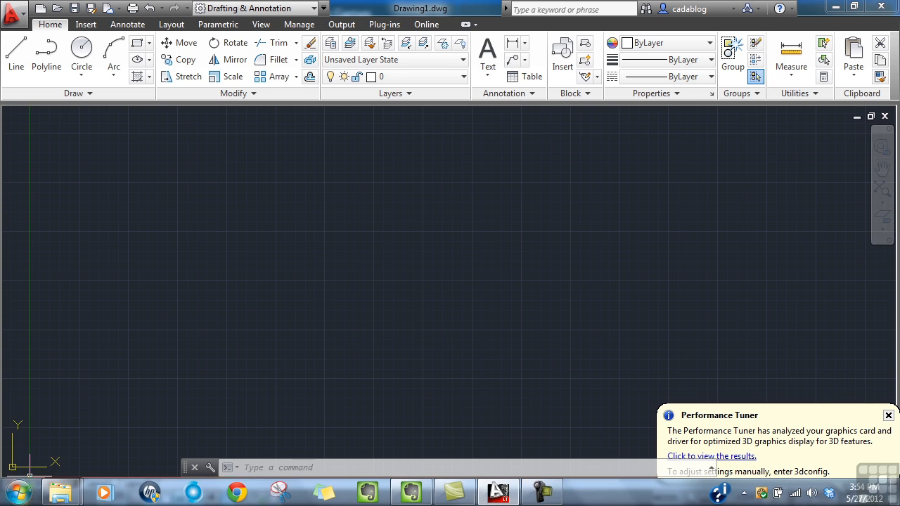
click(27, 496)
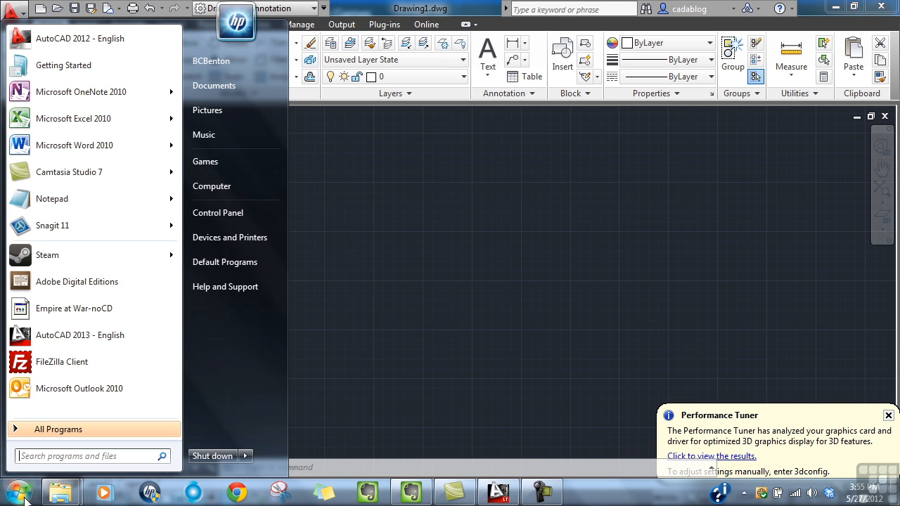
click(57, 432)
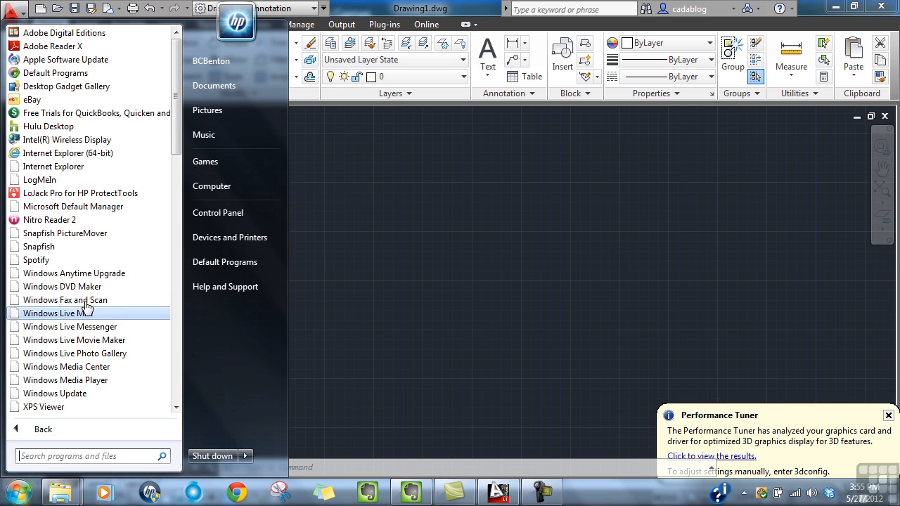
scroll(70, 275, down, 6)
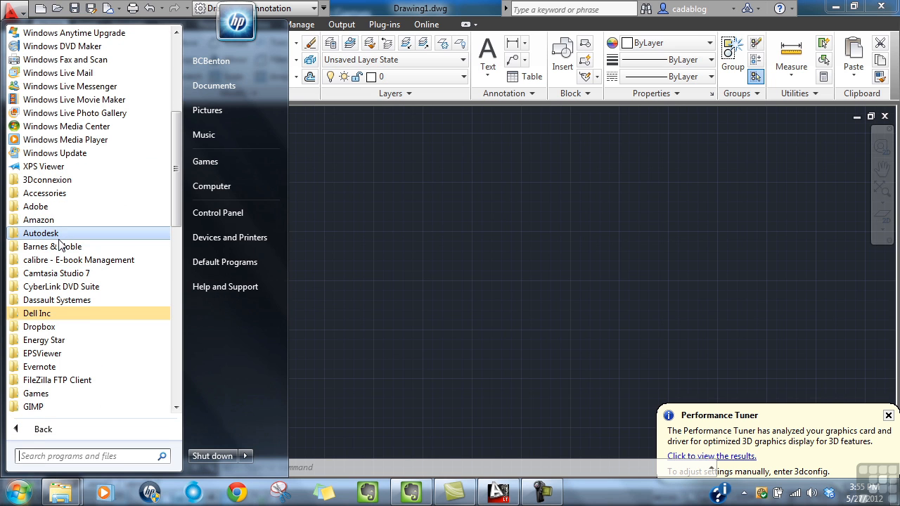
click(59, 235)
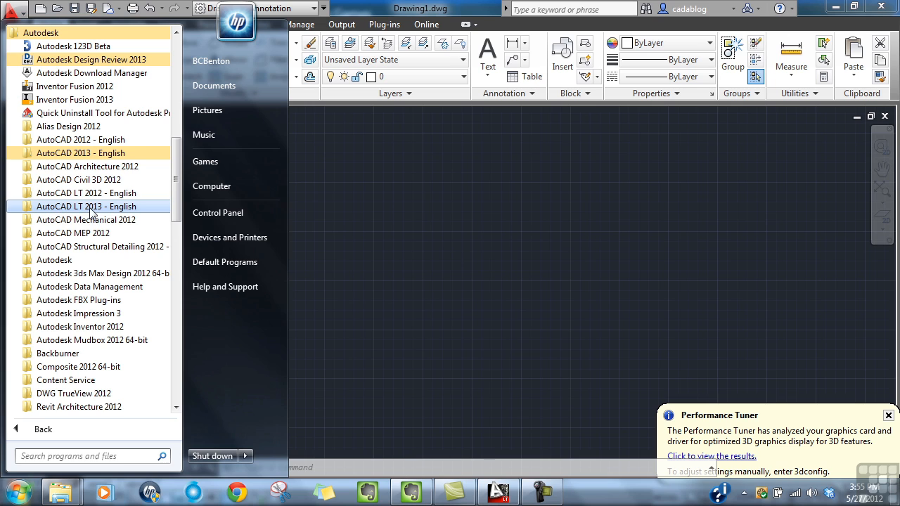
click(121, 208)
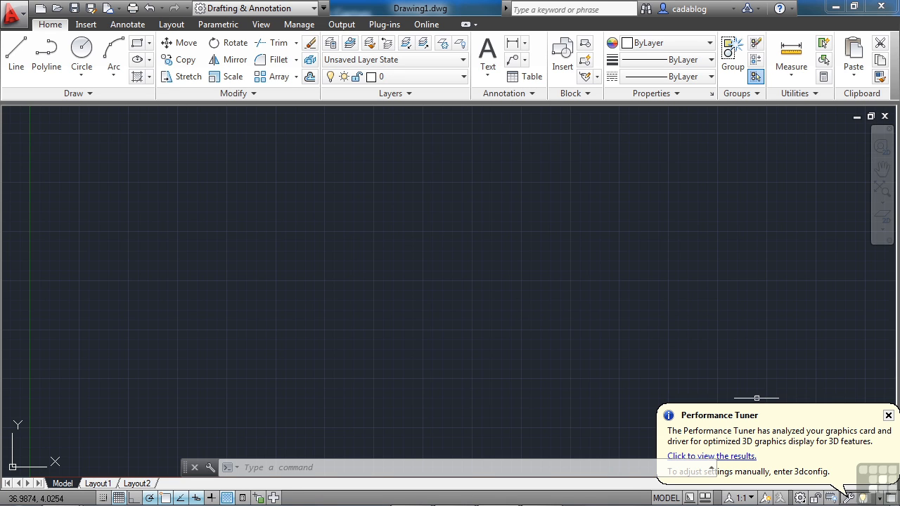
Dismiss the Performance Tuner notification, and view and close the Welcome Screen.
click(888, 417)
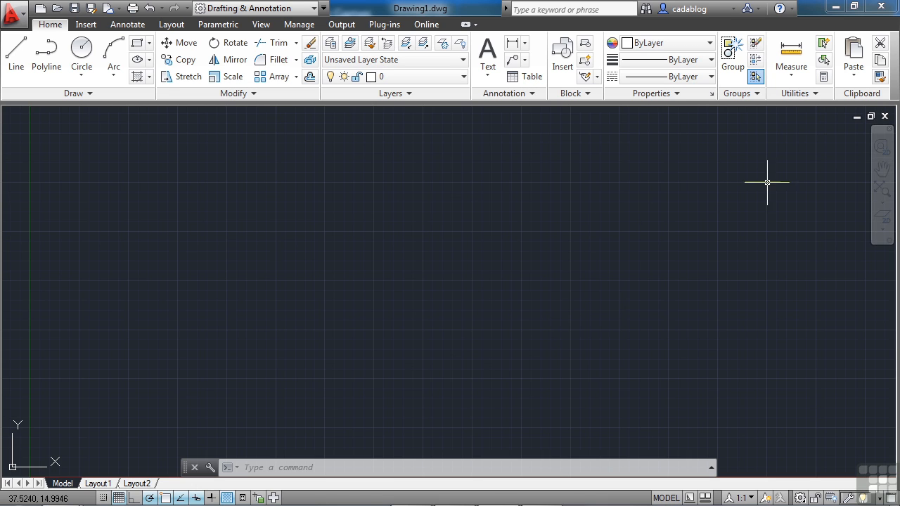
click(792, 9)
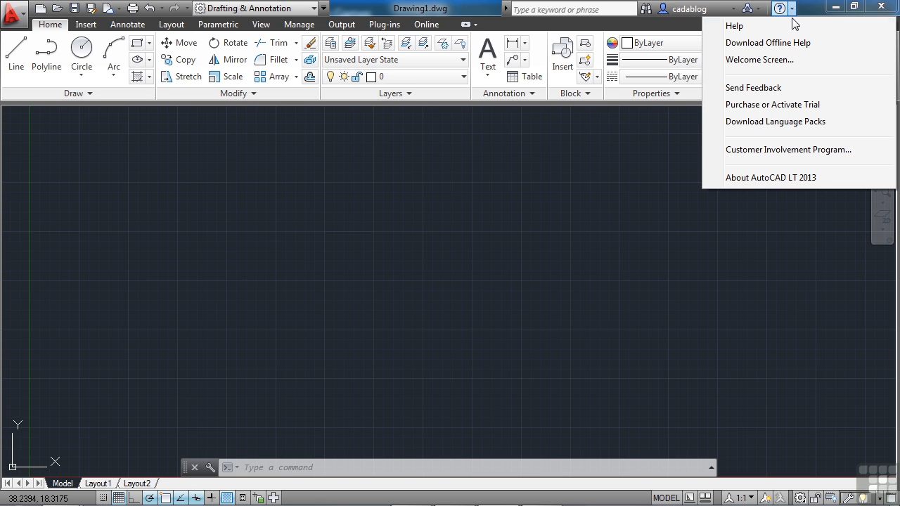
click(778, 62)
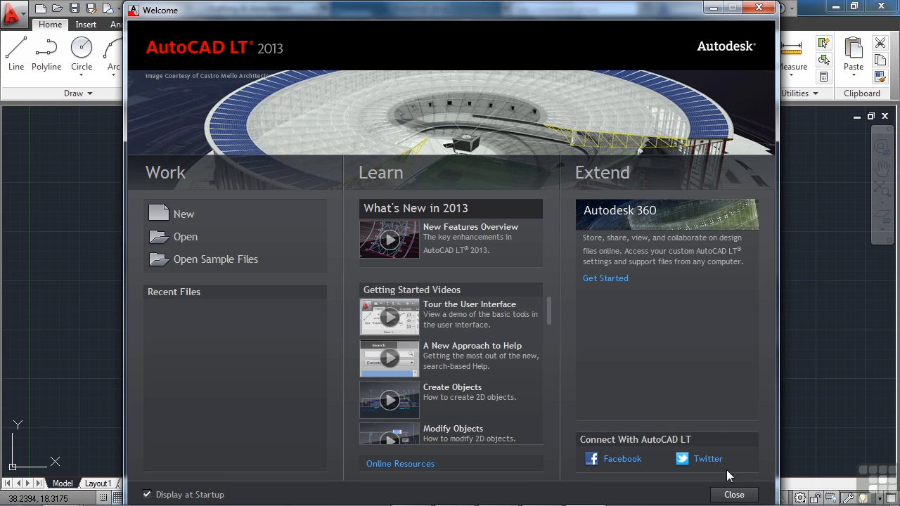
click(734, 495)
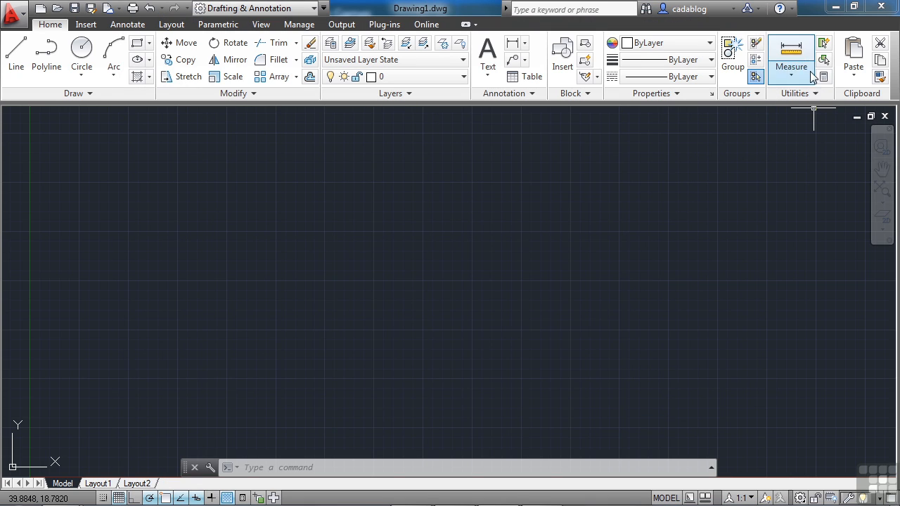
click(792, 9)
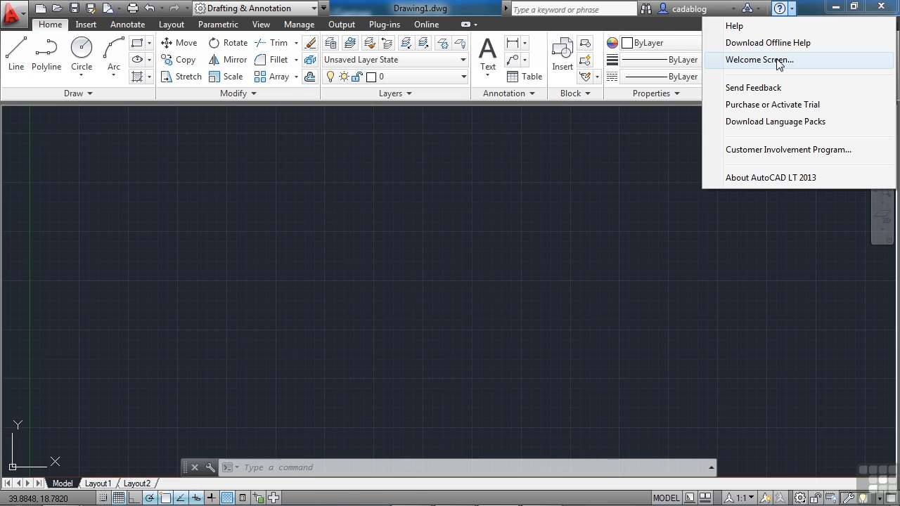
click(422, 231)
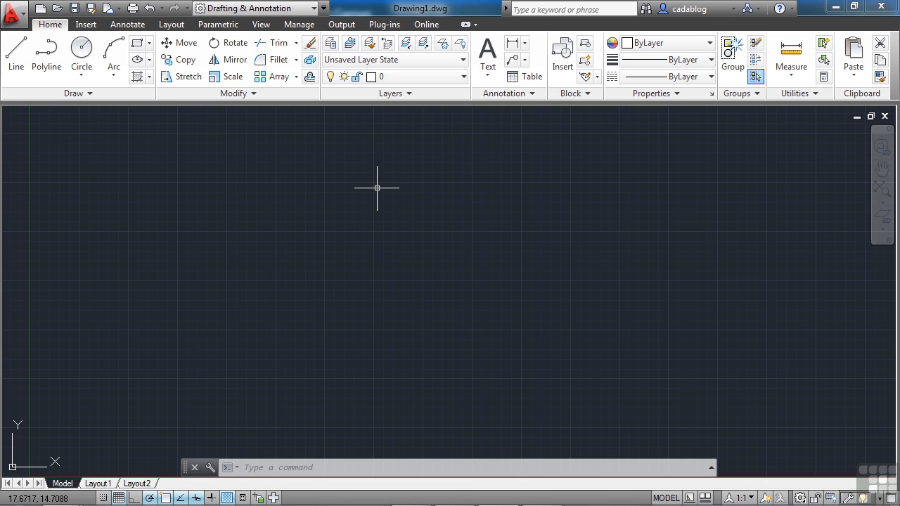
Draw a single diagonal line sloping down to the right in the middle of the drawing area.
text(l)
key(Return)
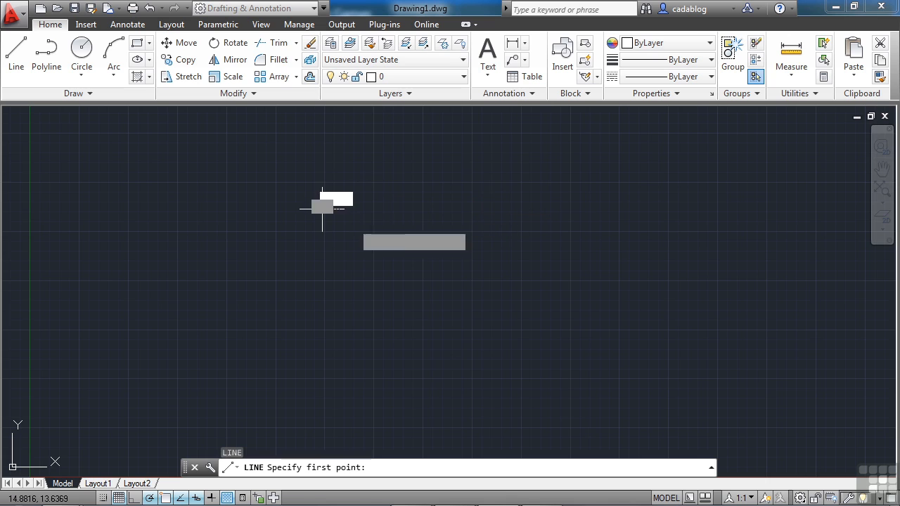
click(322, 210)
click(439, 311)
right_click(464, 297)
click(475, 300)
Draw a circle by centre and radius so that it encloses the lower end of the diagonal line.
text(c)
key(Return)
click(492, 300)
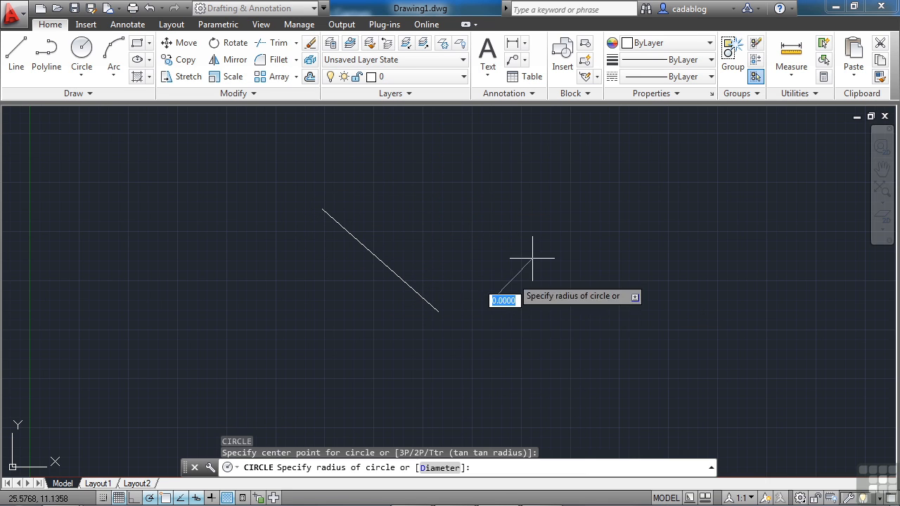
click(561, 245)
Draw a tall, narrow, nearly vertical ellipse to the left of the diagonal line by its axis endpoints.
text(el)
key(Return)
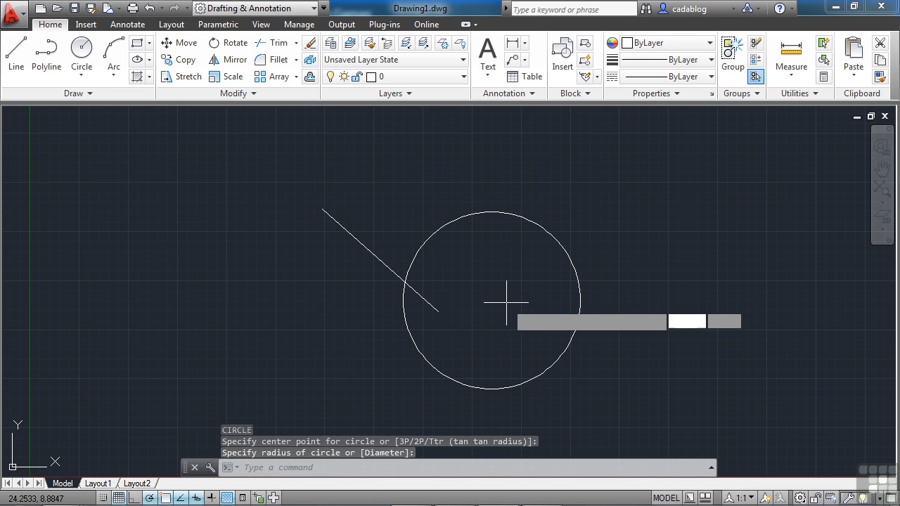
click(177, 365)
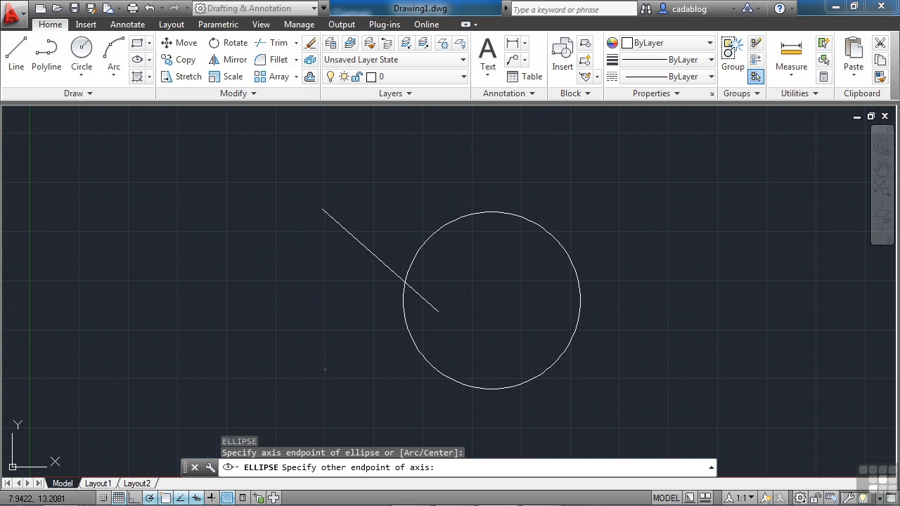
click(189, 217)
click(215, 318)
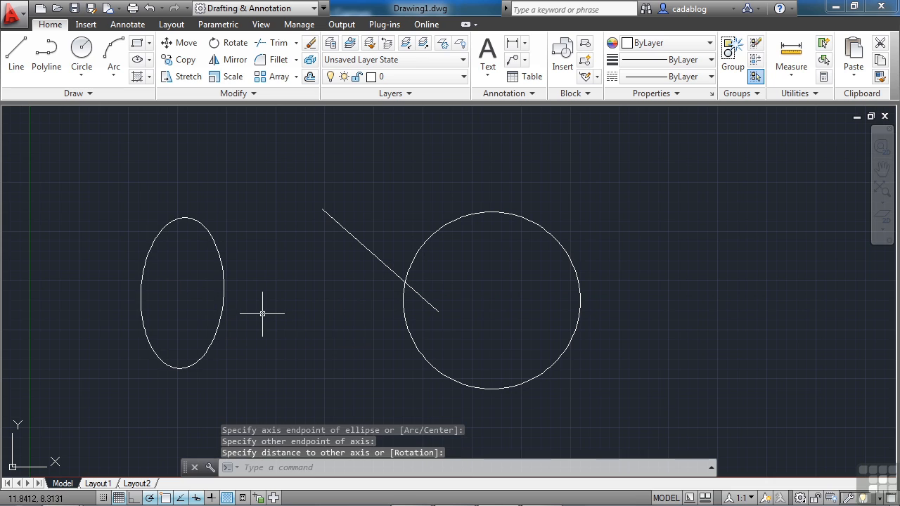
Fill the inside of the ellipse with an ANSI31 hatch at scale 1.
text(hatch)
key(Return)
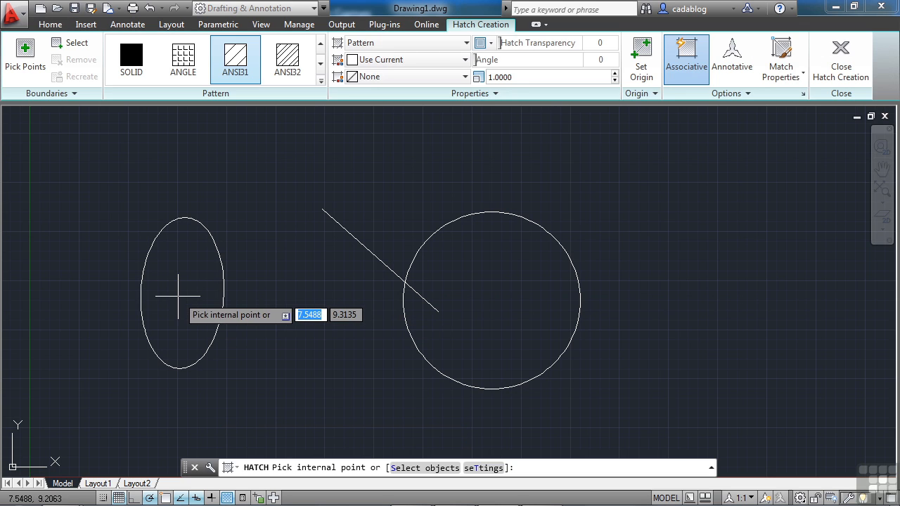
click(180, 295)
key(Return)
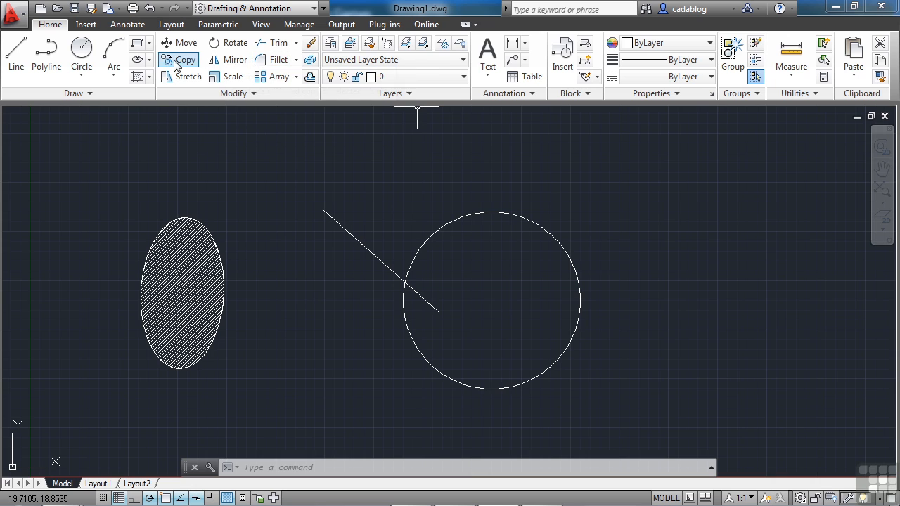
Review the file commands and the command sets for inserting, annotating, layouts, parametric constraints, views, management and output, returning to the drafting tools.
click(21, 16)
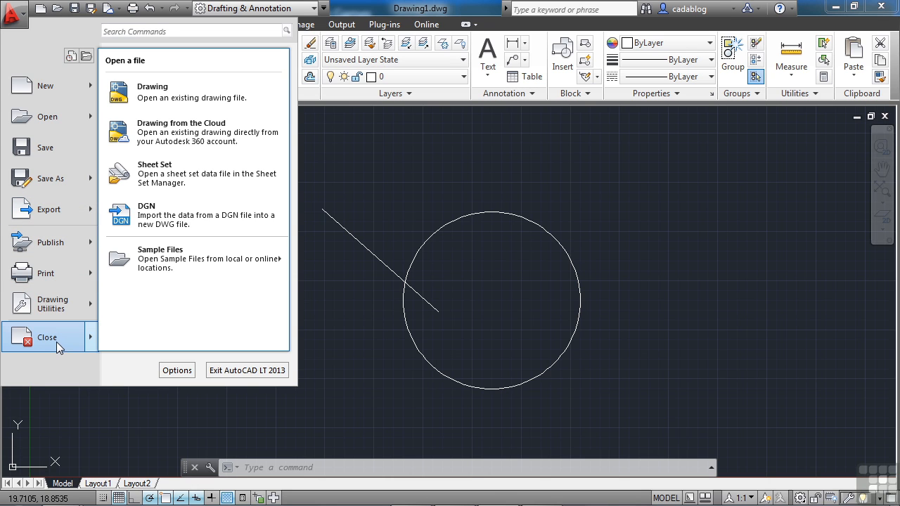
click(334, 387)
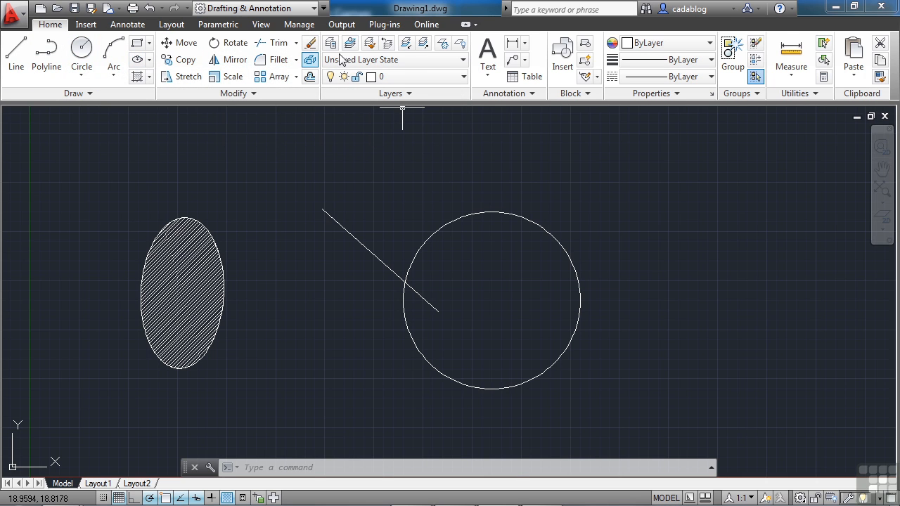
click(87, 25)
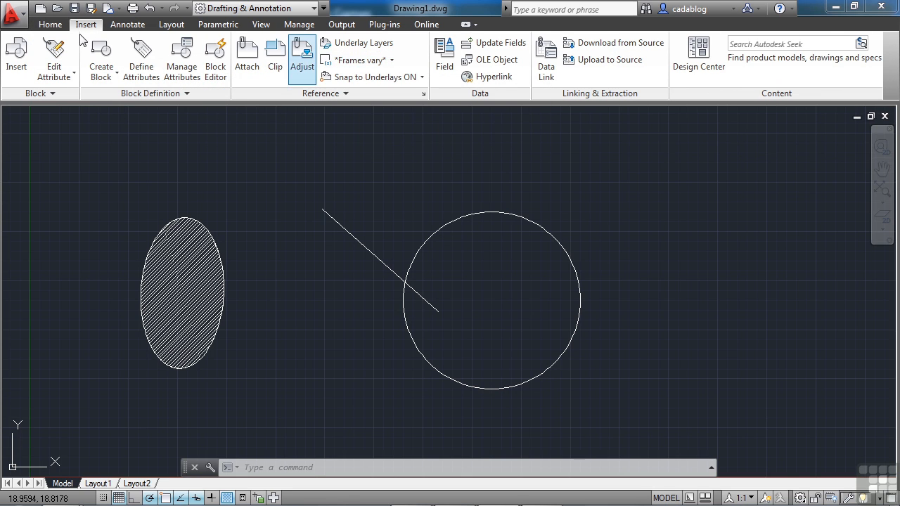
click(127, 25)
click(177, 28)
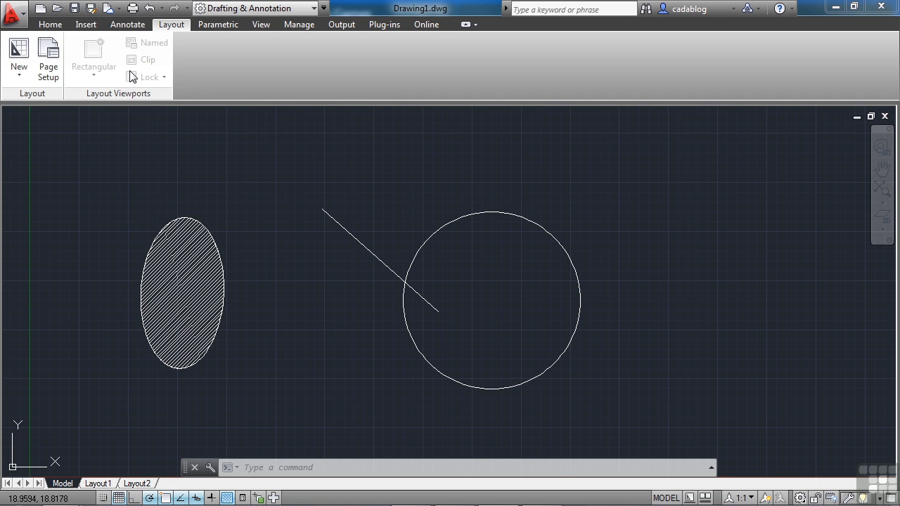
click(211, 27)
click(259, 26)
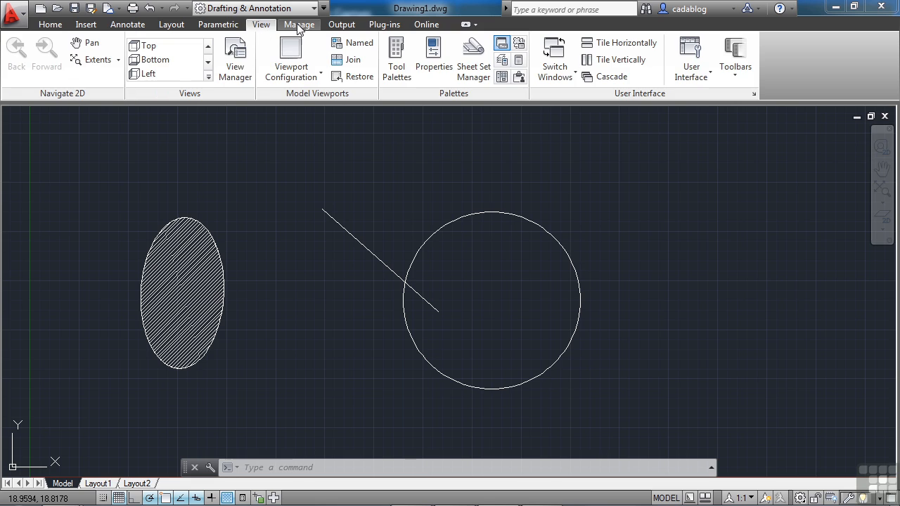
click(301, 26)
click(343, 26)
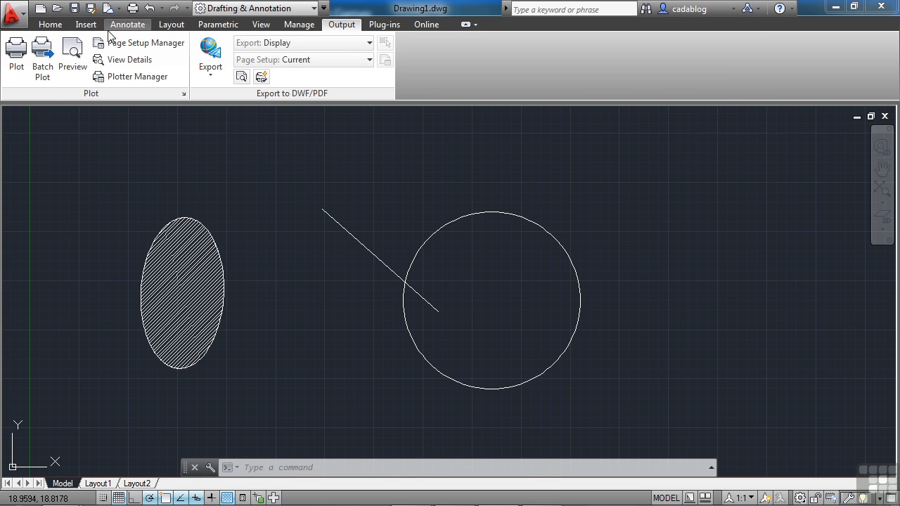
click(50, 26)
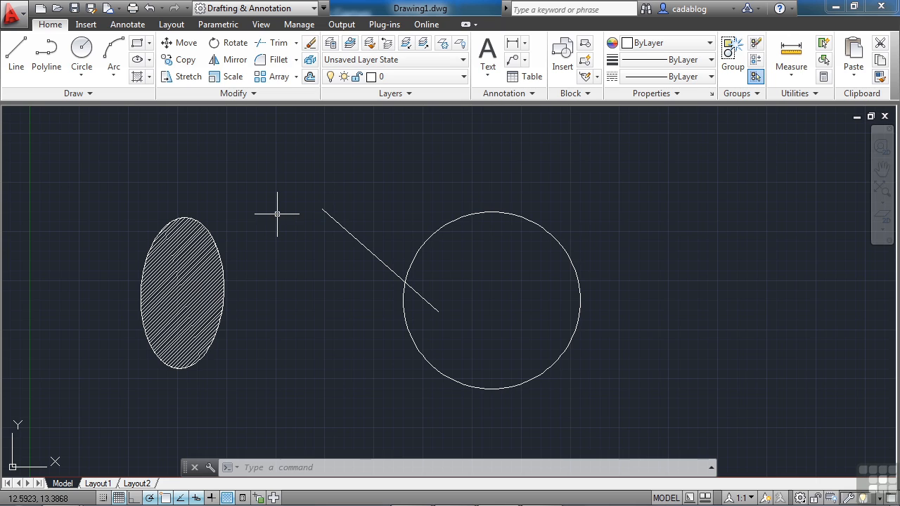
Draw a vertical line between the hatched ellipse and the circle using the LINE command.
click(341, 469)
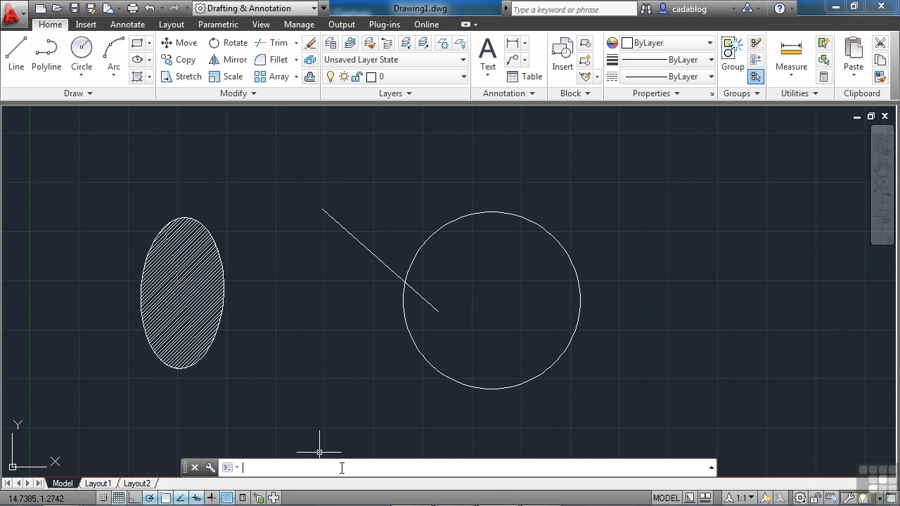
text(line)
key(Return)
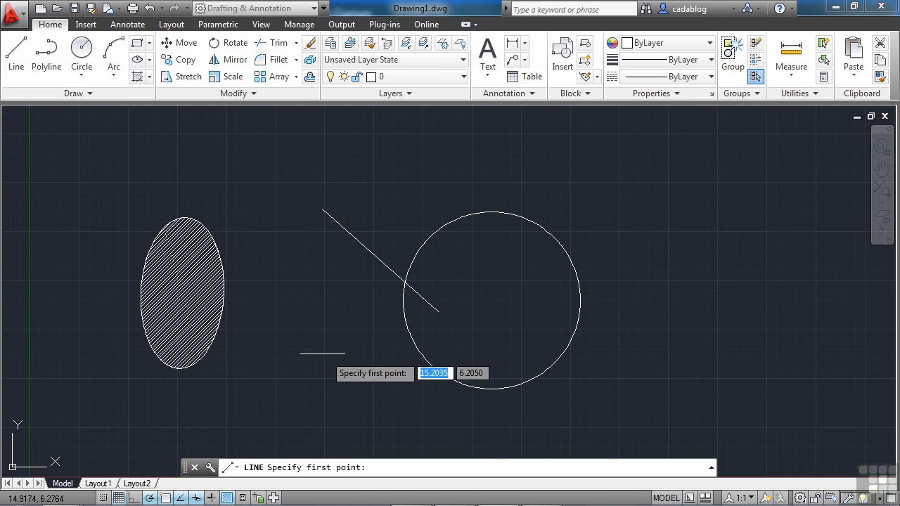
click(316, 353)
right_click(283, 272)
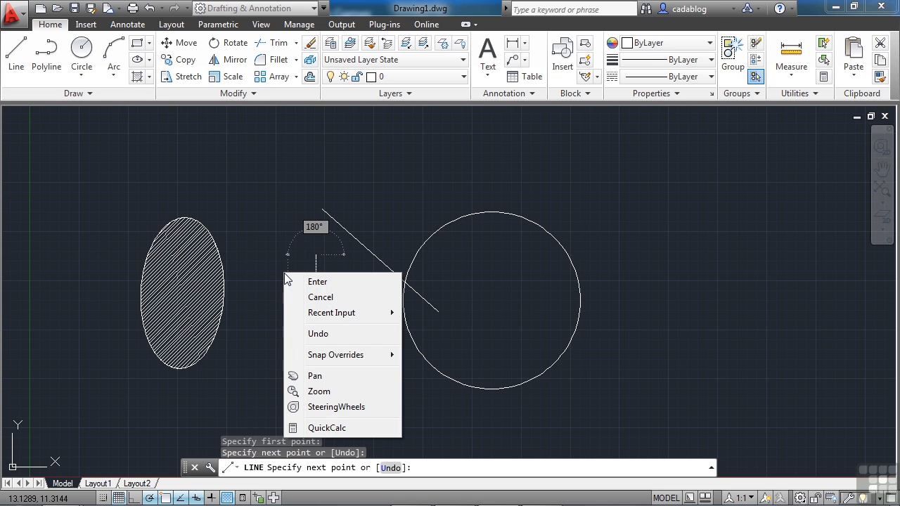
click(310, 282)
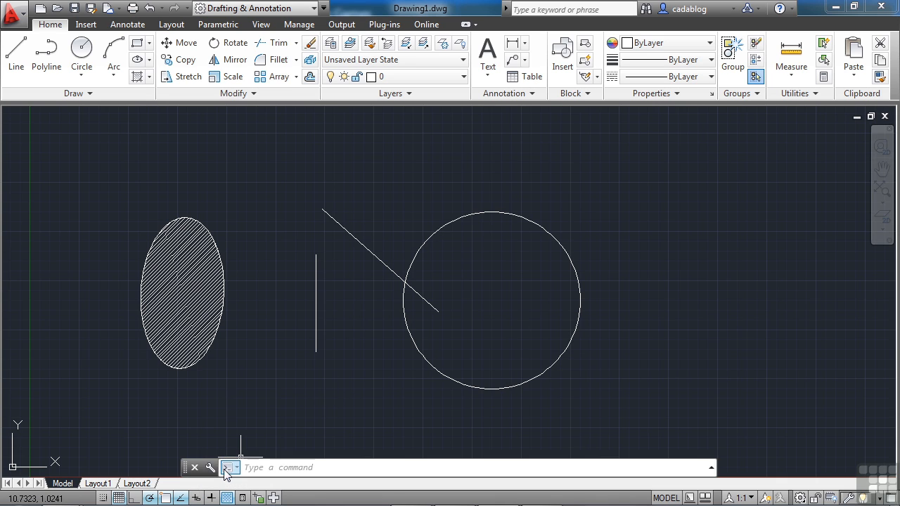
Draw a line from the lower end of the vertical line to the lower end of the diagonal line.
text(L)
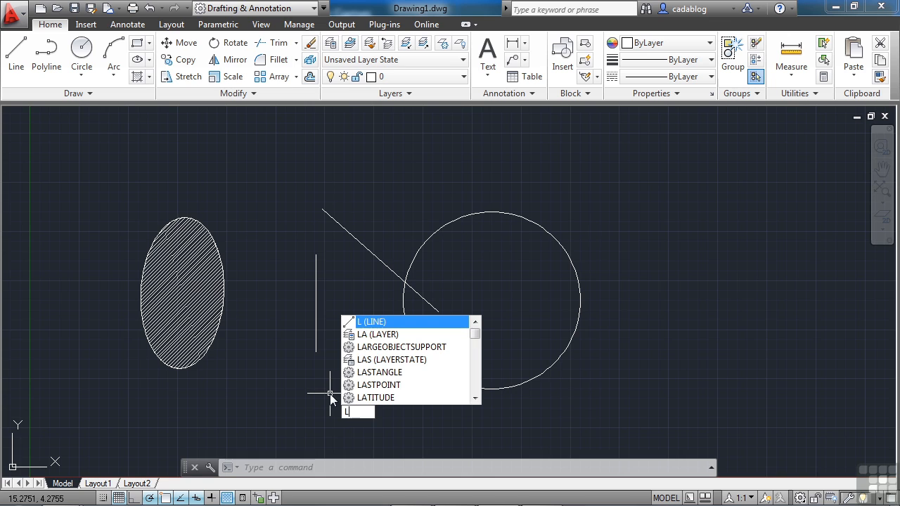
key(Return)
click(316, 350)
click(438, 312)
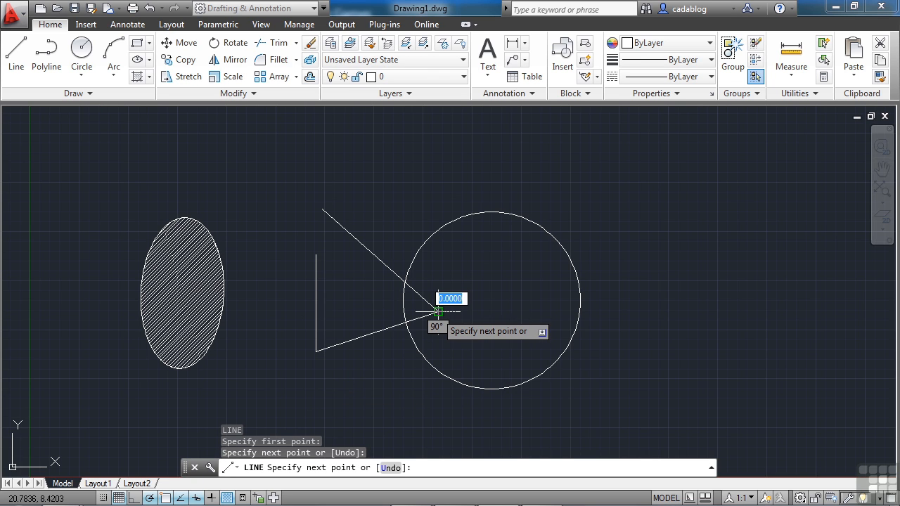
key(Return)
Repeat the LINE command to join the diagonal line's upper end to the vertical line's upper end.
right_click(325, 209)
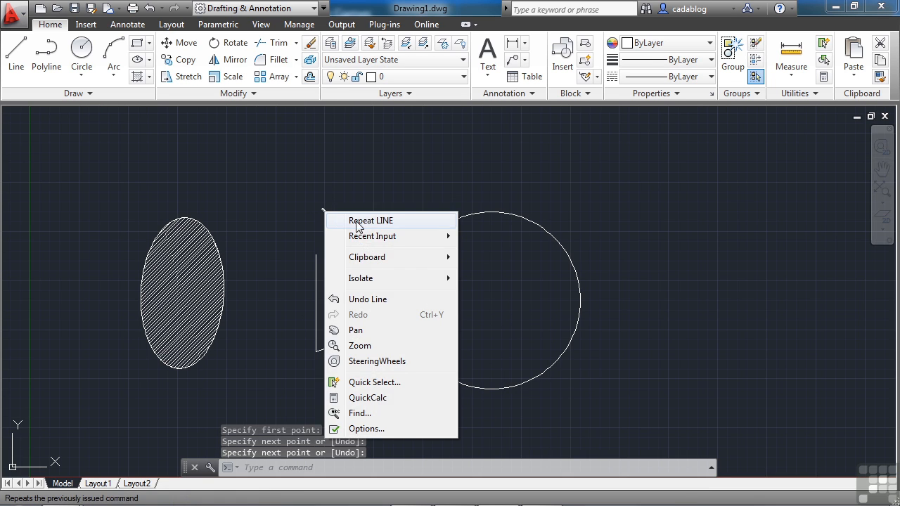
click(359, 221)
click(324, 212)
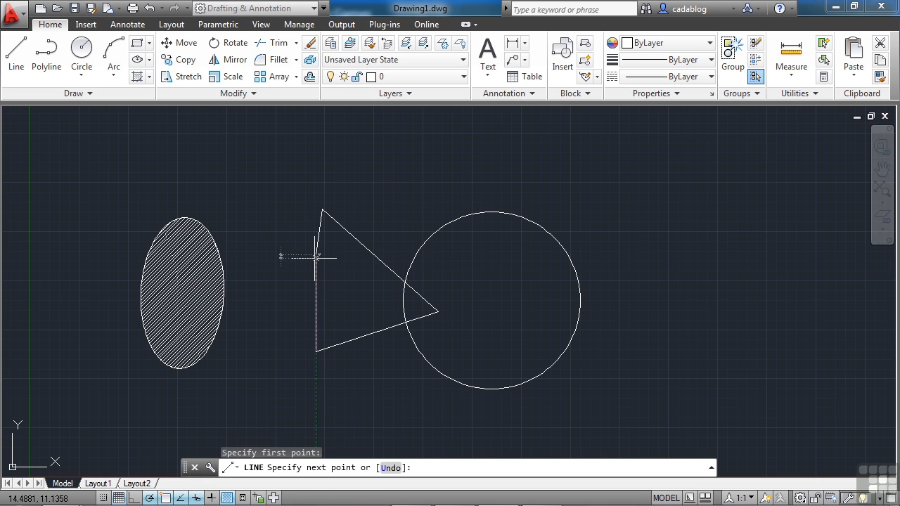
click(316, 254)
key(Return)
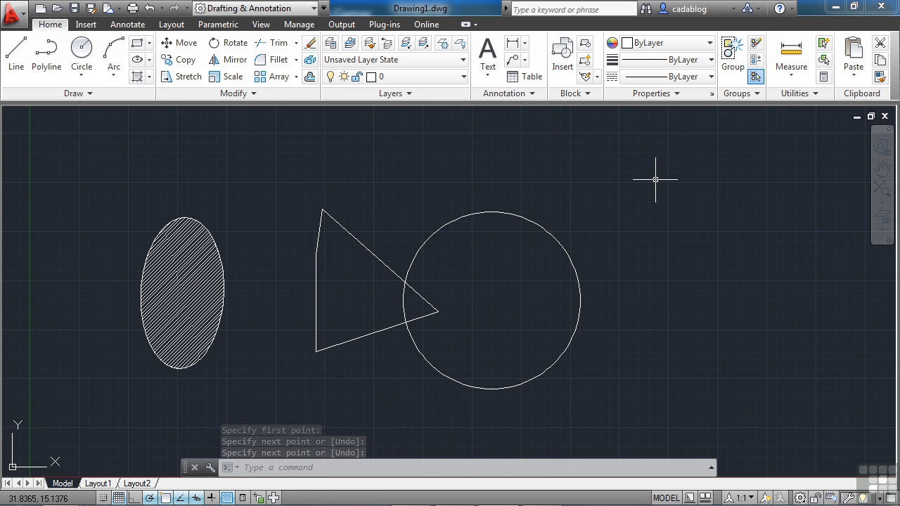